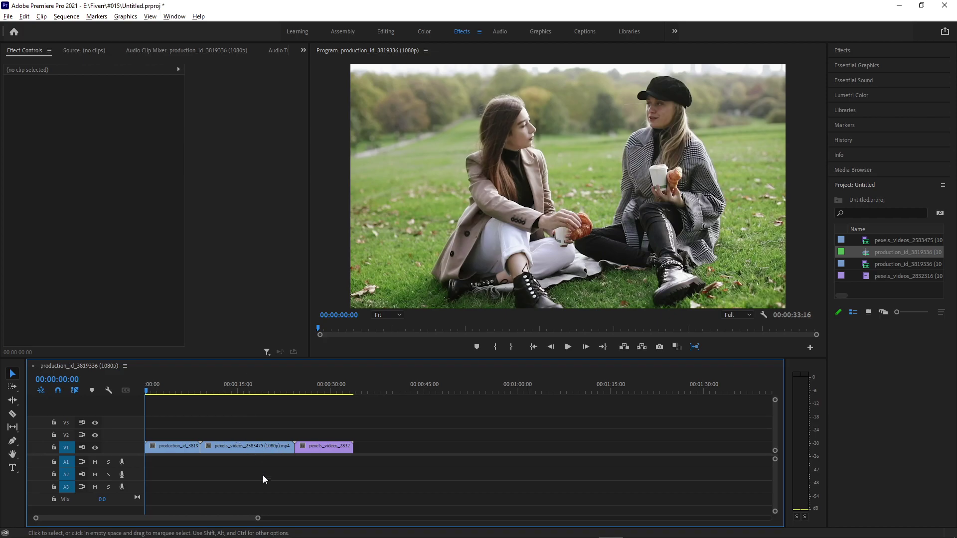
- Move the pexels_videos_2583475 clip up to V2, starting at 00:00:06:18 so it overlaps the end of the first clip
{"action": "left_click_drag", "start_coordinate": [258, 518], "coordinate": [214, 518]}
{"action": "mouse_move", "coordinate": [201, 387]}
{"action": "left_mouse_down"}
{"action": "mouse_move", "coordinate": [242, 387]}
{"action": "mouse_move", "coordinate": [202, 394]}
{"action": "left_mouse_up"}
{"action": "mouse_move", "coordinate": [239, 446]}
{"action": "left_mouse_down"}
{"action": "mouse_move", "coordinate": [239, 431]}
{"action": "mouse_move", "coordinate": [231, 432]}
{"action": "left_mouse_up"}
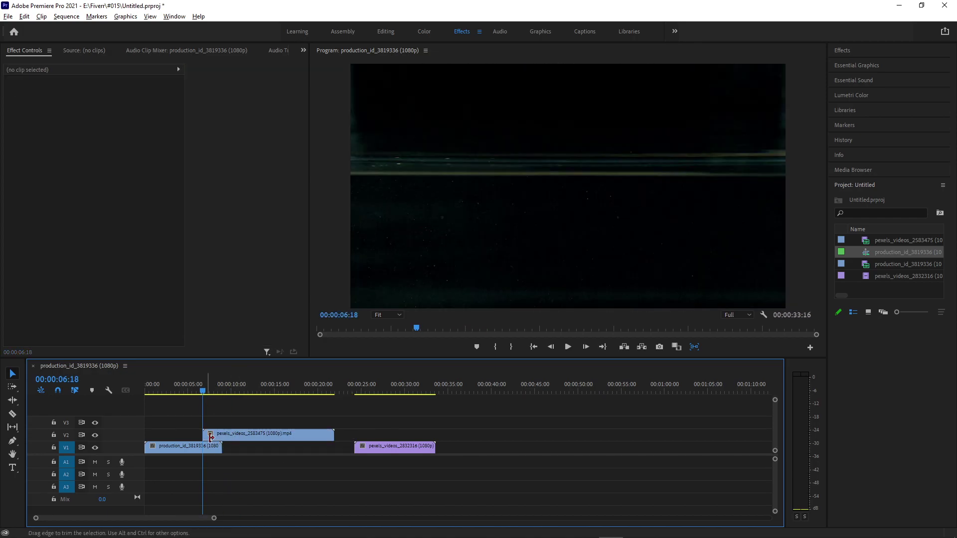
- Move the pexels_videos_2832316 clip earlier on V1 so its start sits under the end of the V2 clip
{"action": "left_click_drag", "start_coordinate": [213, 518], "coordinate": [173, 518]}
{"action": "left_click_drag", "start_coordinate": [480, 445], "coordinate": [438, 441]}
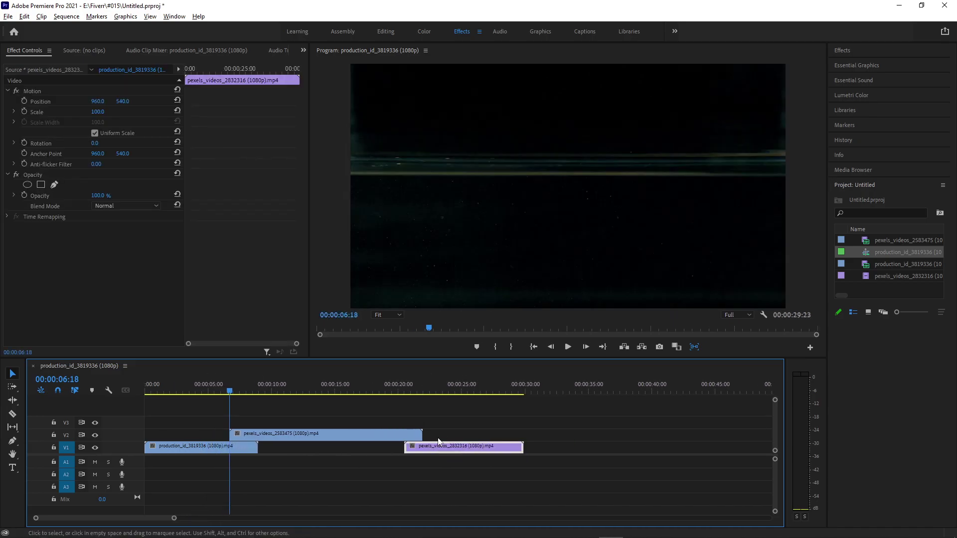
{"action": "left_click", "coordinate": [255, 402]}
- Find the Crop video effect and apply it to the pexels_videos_2583475 clip on V2
{"action": "left_click", "coordinate": [843, 50]}
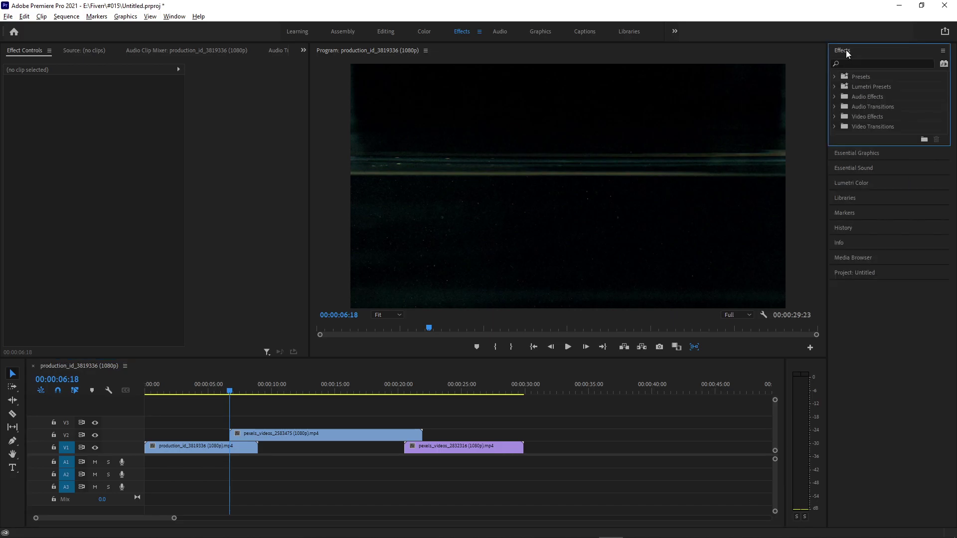
{"action": "left_click", "coordinate": [857, 65]}
{"action": "type", "text": "crop"}
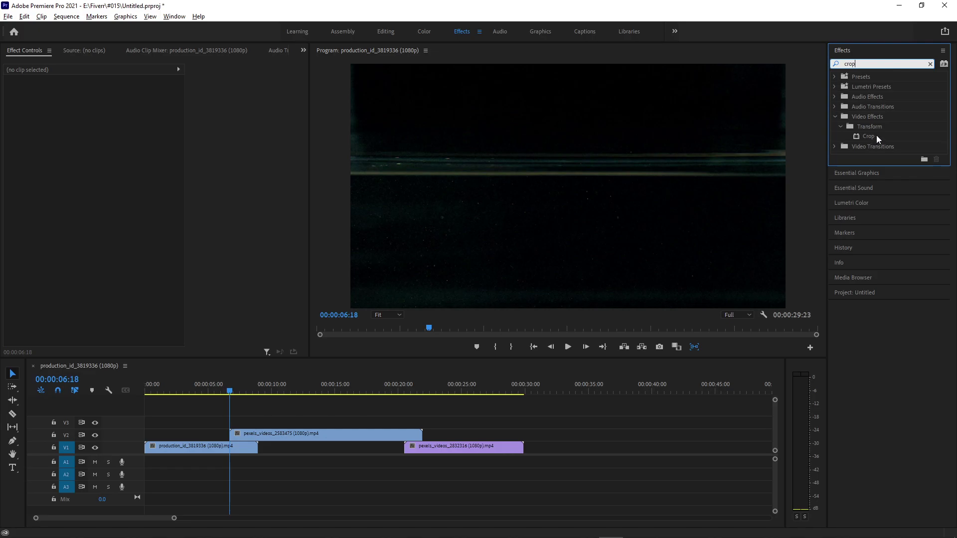
{"action": "left_click_drag", "start_coordinate": [876, 136], "coordinate": [255, 436]}
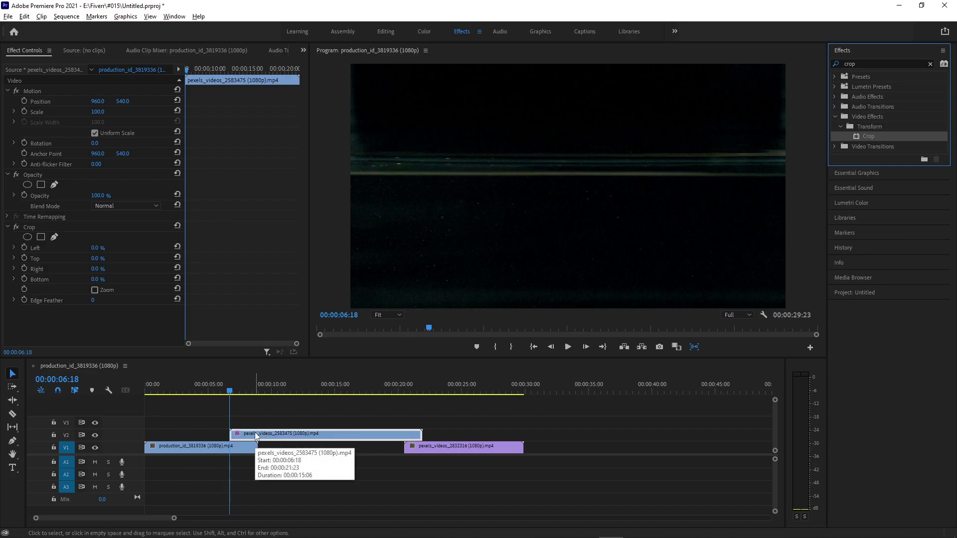
{"action": "left_click", "coordinate": [41, 257]}
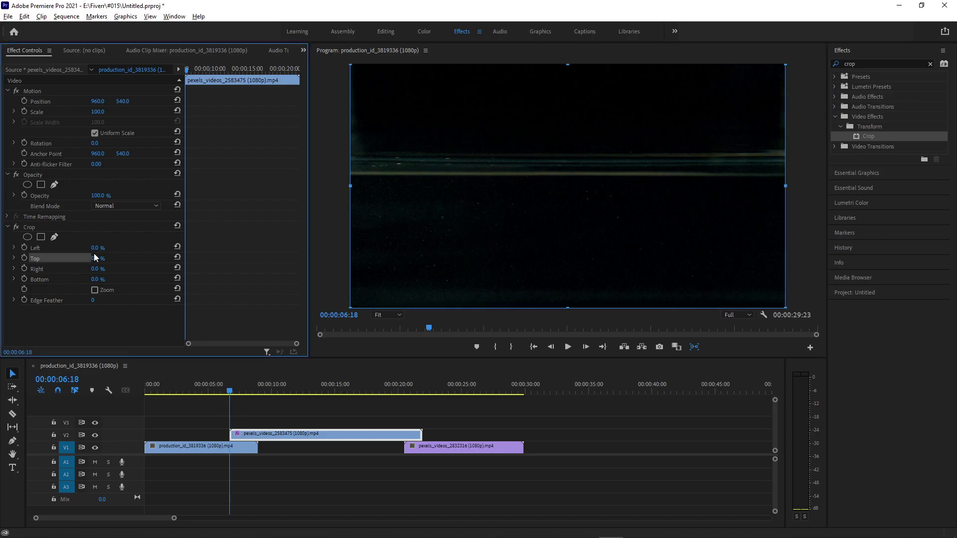
{"action": "left_click_drag", "start_coordinate": [147, 247], "coordinate": [95, 279]}
{"action": "left_click", "coordinate": [92, 270]}
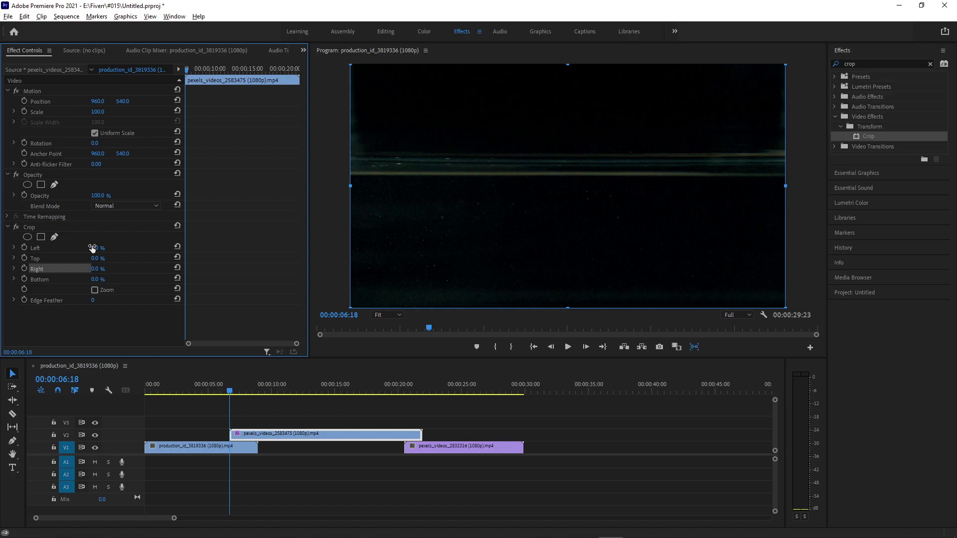
{"action": "left_click", "coordinate": [132, 249]}
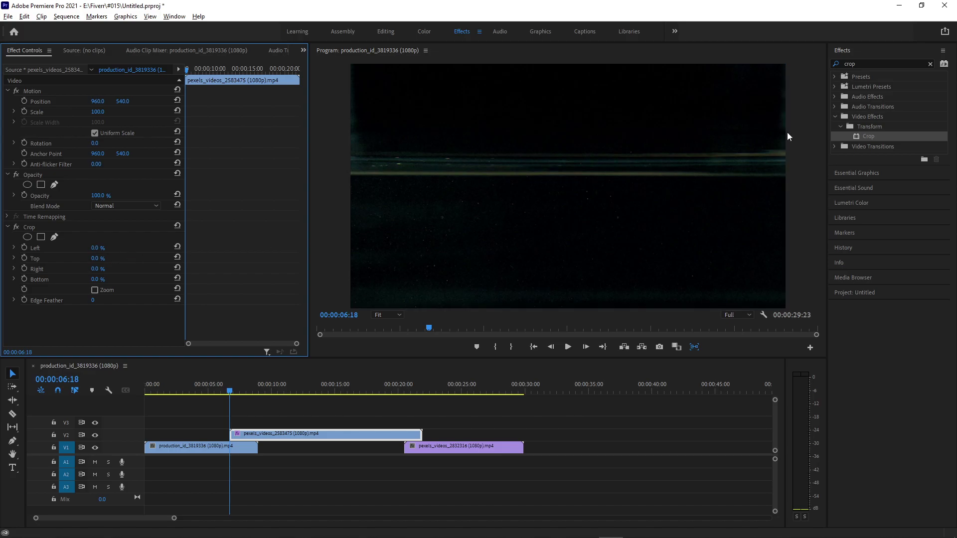
- Try the Linear Wipe effect on the V2 clip with Wipe Angle 117° and Transition Completion 45%
{"action": "left_click_drag", "start_coordinate": [862, 64], "coordinate": [745, 64]}
{"action": "type", "text": "linea"}
{"action": "left_click", "coordinate": [869, 142]}
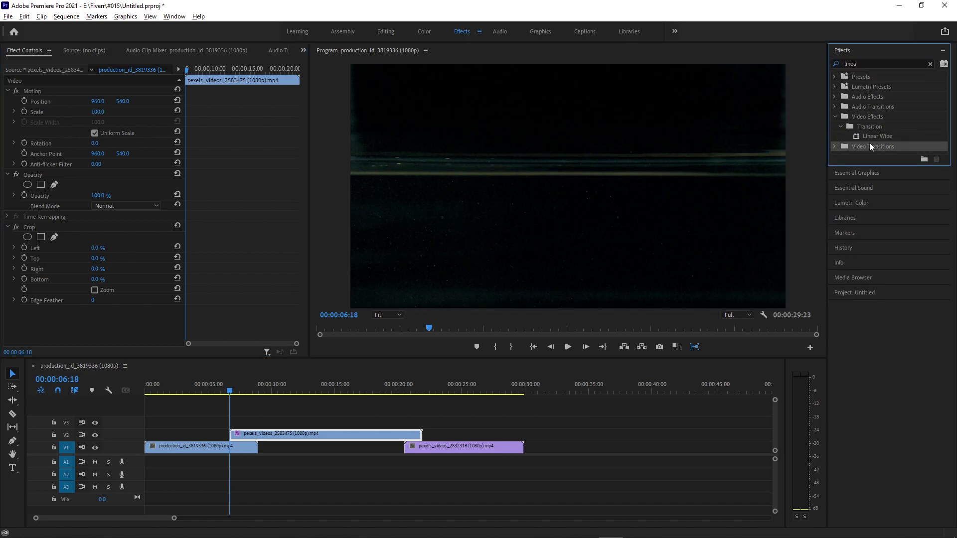
{"action": "left_click", "coordinate": [874, 138]}
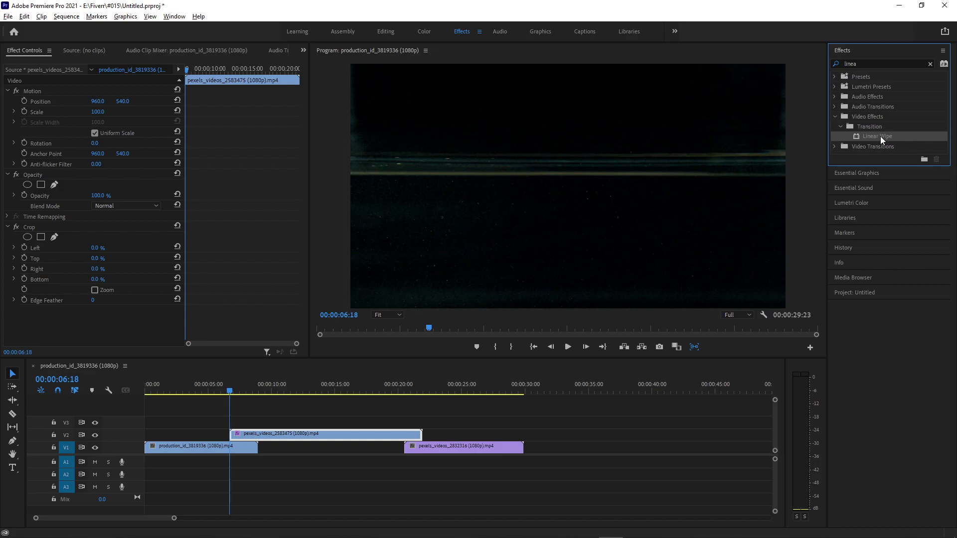
{"action": "left_click_drag", "start_coordinate": [673, 223], "coordinate": [324, 434]}
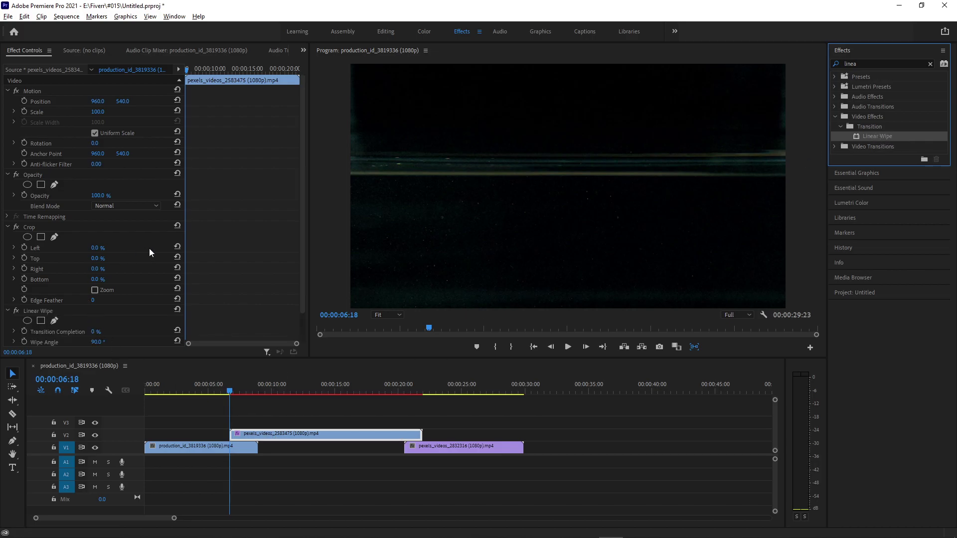
{"action": "scroll", "coordinate": [99, 295], "scroll_direction": "down", "scroll_amount": 2}
{"action": "left_click_drag", "start_coordinate": [96, 309], "coordinate": [95, 309]}
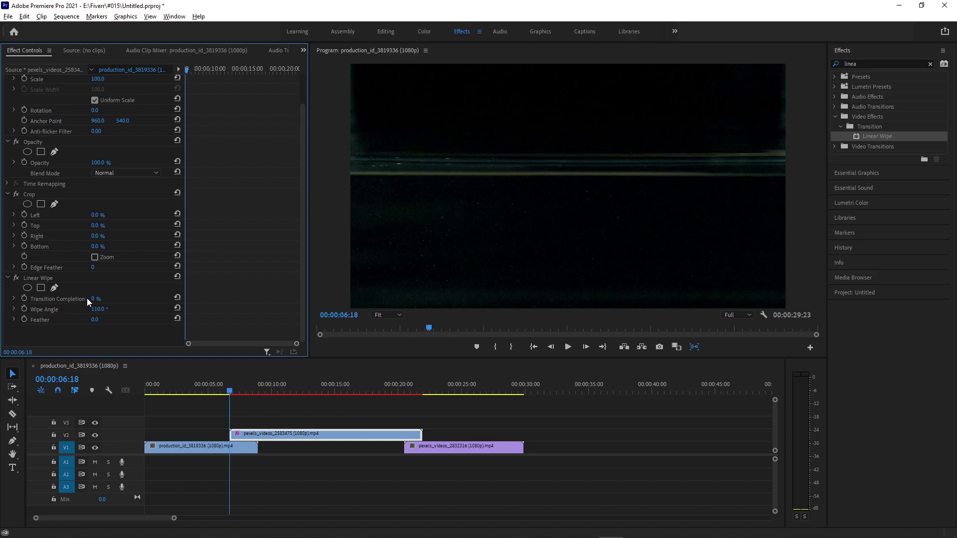
{"action": "mouse_move", "coordinate": [95, 299]}
{"action": "left_mouse_down"}
{"action": "mouse_move", "coordinate": [115, 299]}
{"action": "mouse_move", "coordinate": [100, 313]}
{"action": "mouse_move", "coordinate": [127, 309]}
{"action": "mouse_move", "coordinate": [74, 309]}
{"action": "mouse_move", "coordinate": [98, 308]}
{"action": "left_mouse_up"}
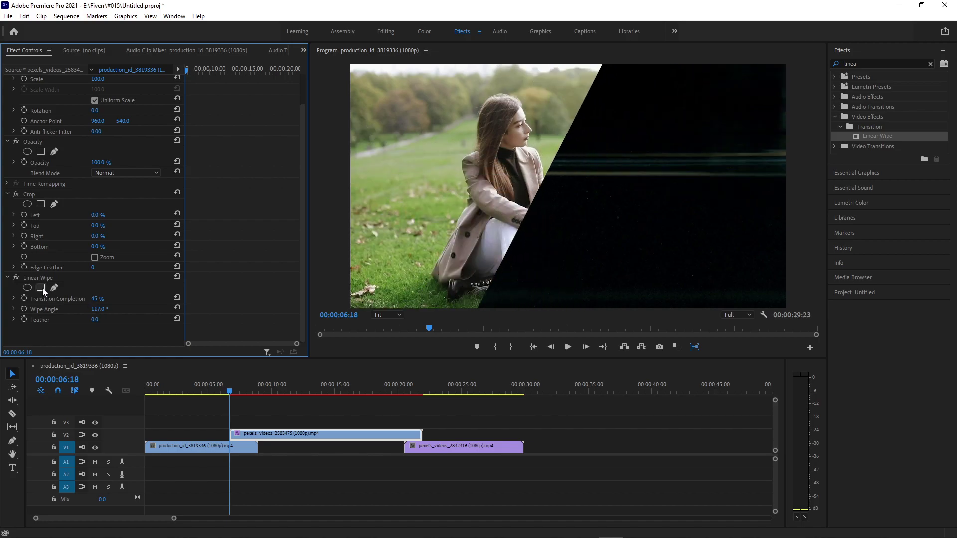
- Try a Left crop of 46% on the V2 clip and reset the value
{"action": "left_click_drag", "start_coordinate": [106, 247], "coordinate": [103, 247]}
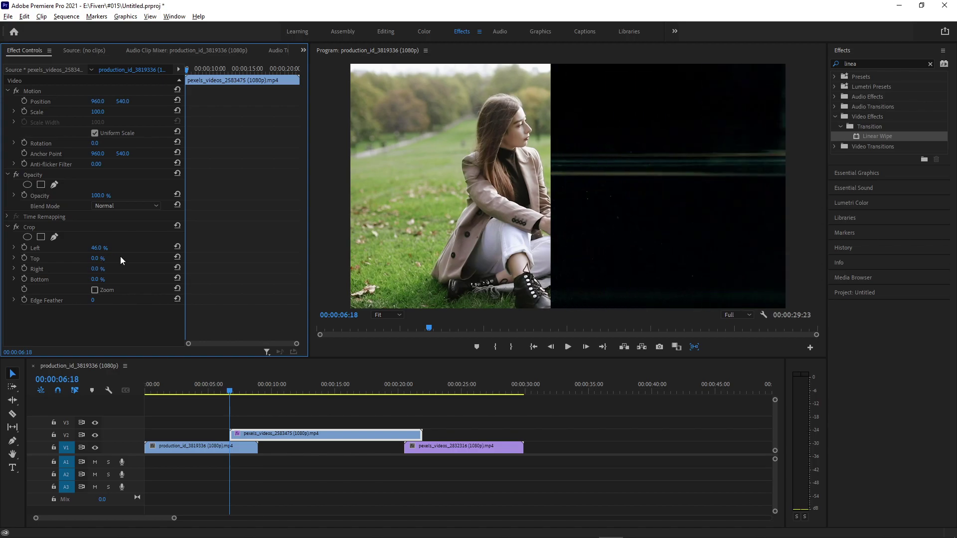
{"action": "left_click", "coordinate": [177, 246]}
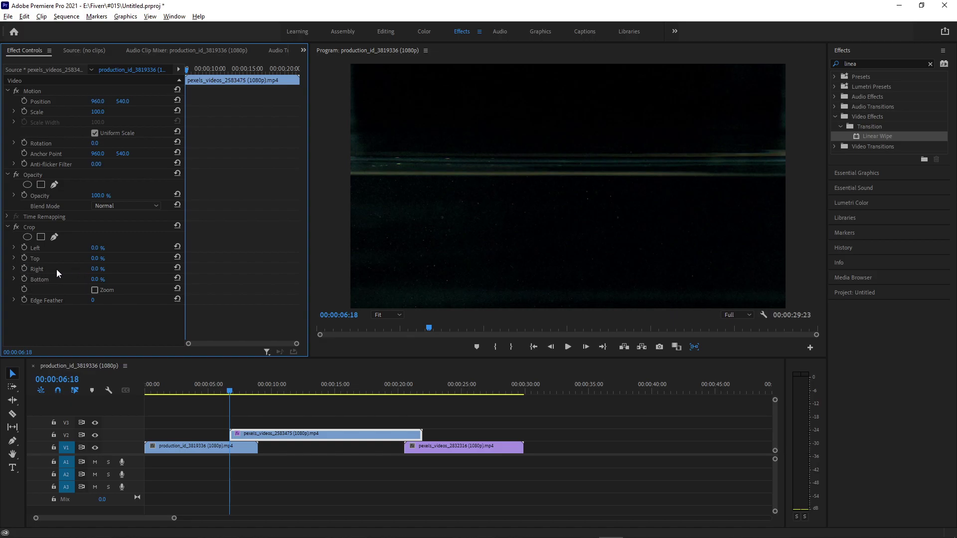
- Set the Crop effect's Right value to 100% and enable its keyframing at the V2 clip's start, 00:00:06:18
{"action": "left_click_drag", "start_coordinate": [97, 269], "coordinate": [150, 269]}
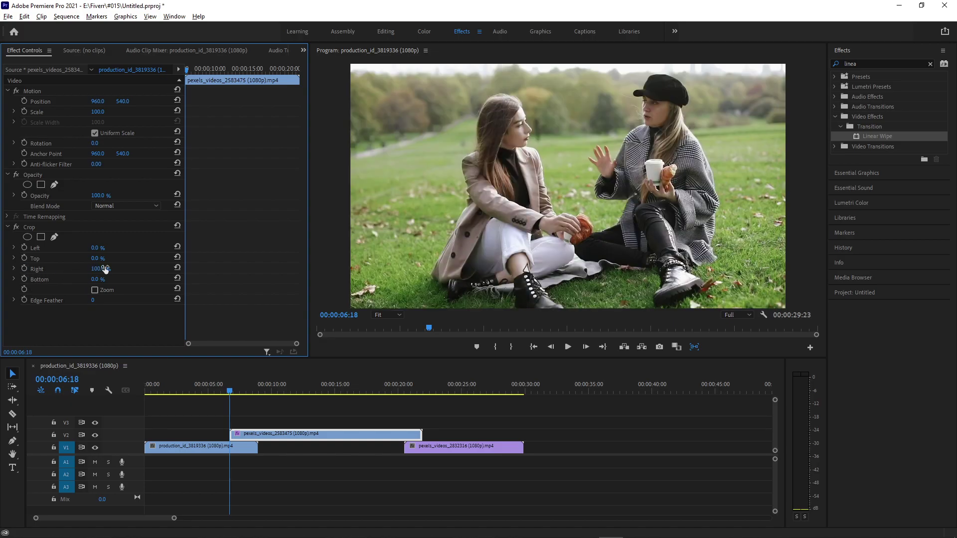
{"action": "left_click", "coordinate": [24, 269]}
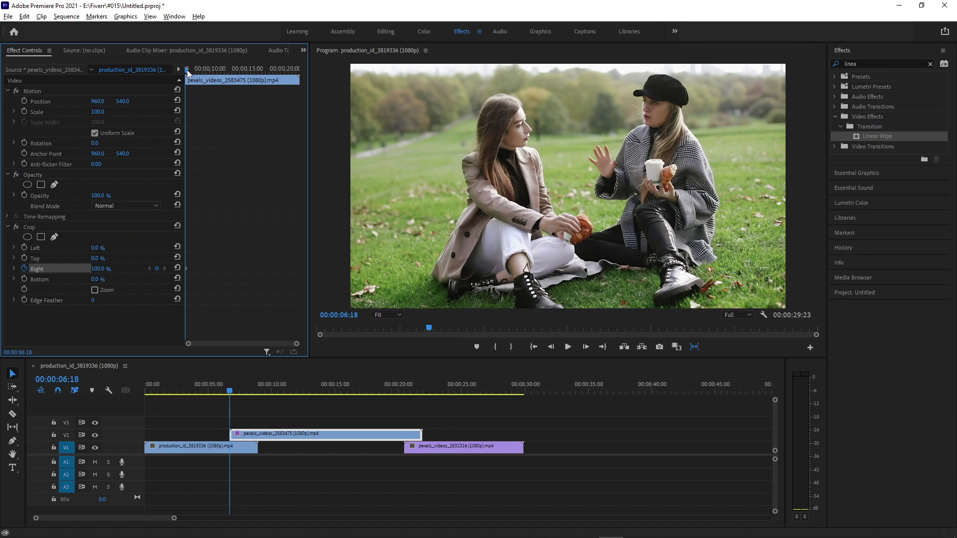
- Add a Right crop keyframe of 50% at 00:00:07:12
{"action": "left_click_drag", "start_coordinate": [188, 71], "coordinate": [192, 111]}
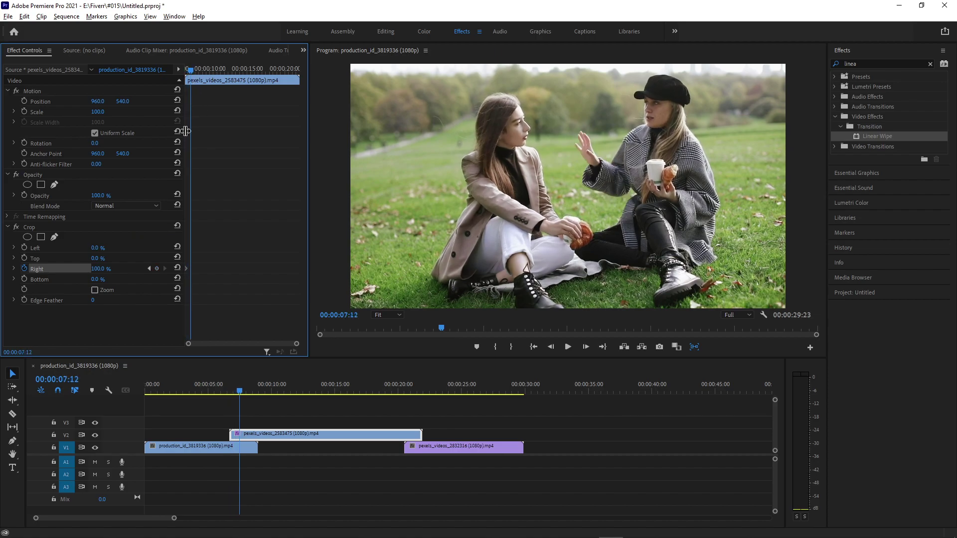
{"action": "left_click", "coordinate": [96, 270]}
{"action": "type", "text": "50"}
{"action": "key", "text": "Return"}
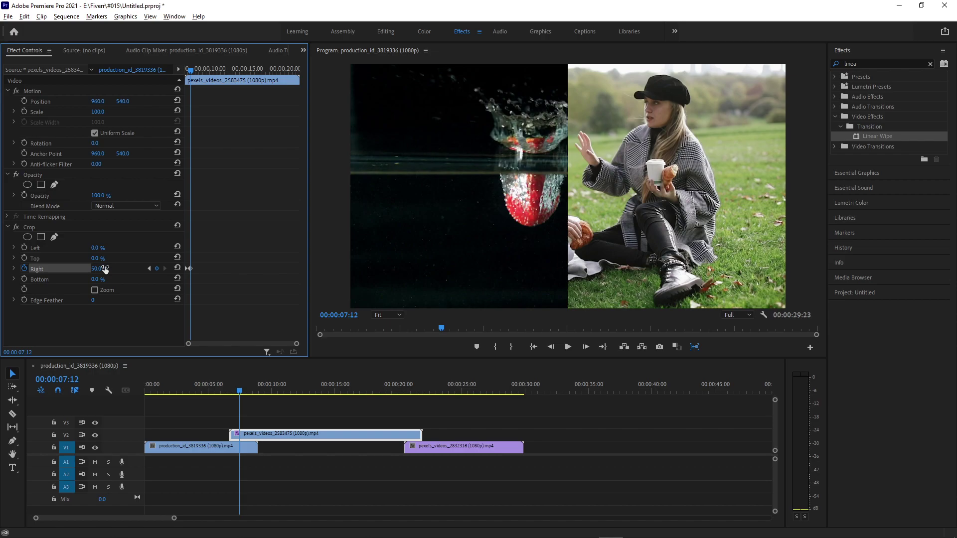
- Advance 16 frames to 00:00:08:03 and add a Right crop keyframe of 0%
{"action": "key", "text": "Right"}
{"action": "key", "text": "Right"}
{"action": "key", "text": "Right"}
{"action": "key", "text": "Right"}
{"action": "key", "text": "Right"}
{"action": "key", "text": "Right"}
{"action": "key", "text": "Right"}
{"action": "key", "text": "Right"}
{"action": "key", "text": "Right"}
{"action": "key", "text": "Right"}
{"action": "key", "text": "Right"}
{"action": "key", "text": "Right"}
{"action": "key", "text": "Right"}
{"action": "key", "text": "Right"}
{"action": "key", "text": "Right"}
{"action": "key", "text": "Right"}
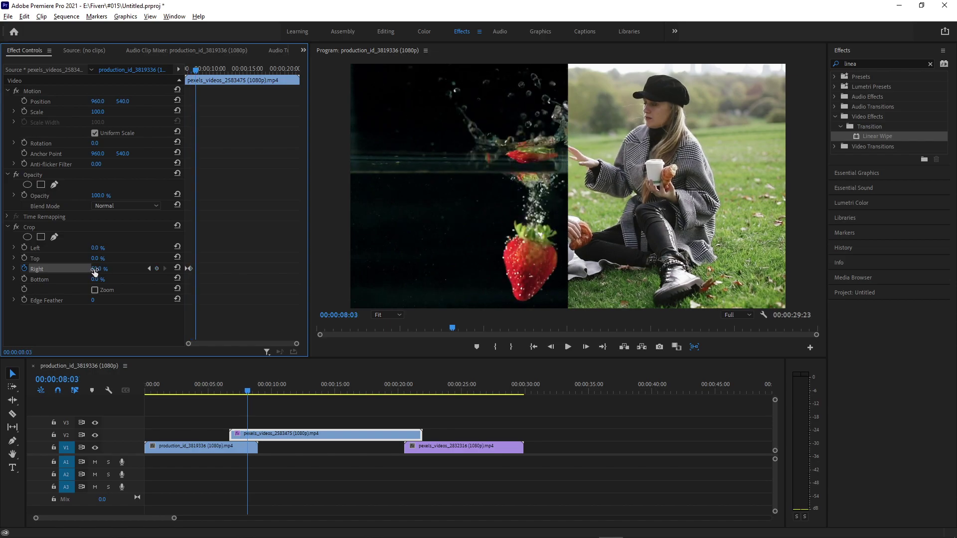
{"action": "left_click", "coordinate": [94, 270]}
{"action": "type", "text": "0"}
{"action": "key", "text": "Return"}
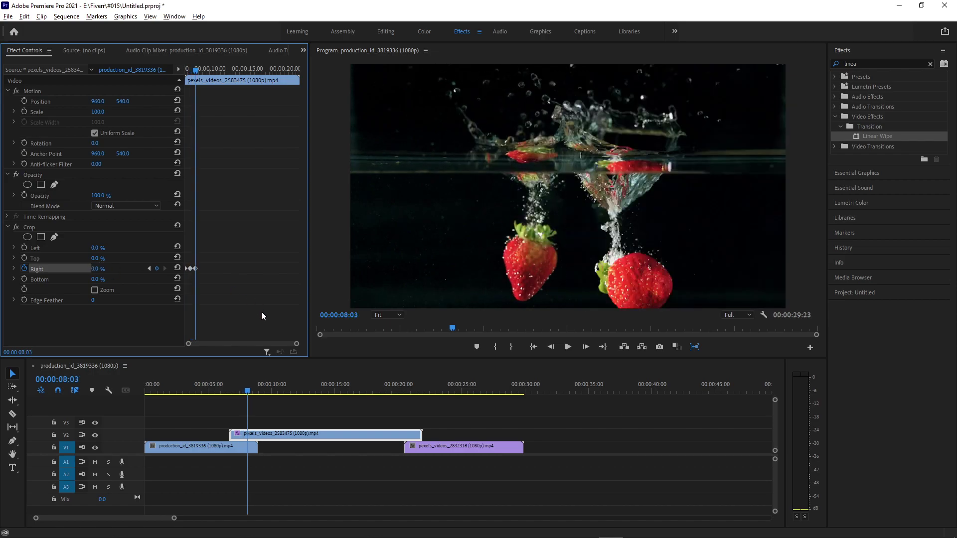
- Change all three Right crop keyframes to Hold interpolation
{"action": "mouse_move", "coordinate": [297, 344]}
{"action": "left_mouse_down"}
{"action": "mouse_move", "coordinate": [262, 342]}
{"action": "mouse_move", "coordinate": [322, 335]}
{"action": "mouse_move", "coordinate": [293, 335]}
{"action": "left_mouse_up"}
{"action": "left_click_drag", "start_coordinate": [199, 67], "coordinate": [186, 68]}
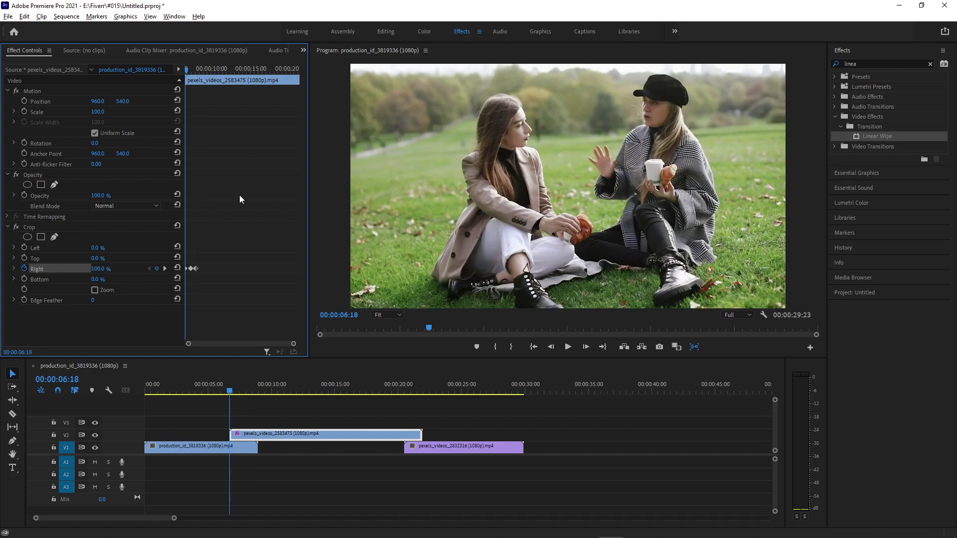
{"action": "left_click_drag", "start_coordinate": [294, 344], "coordinate": [263, 331]}
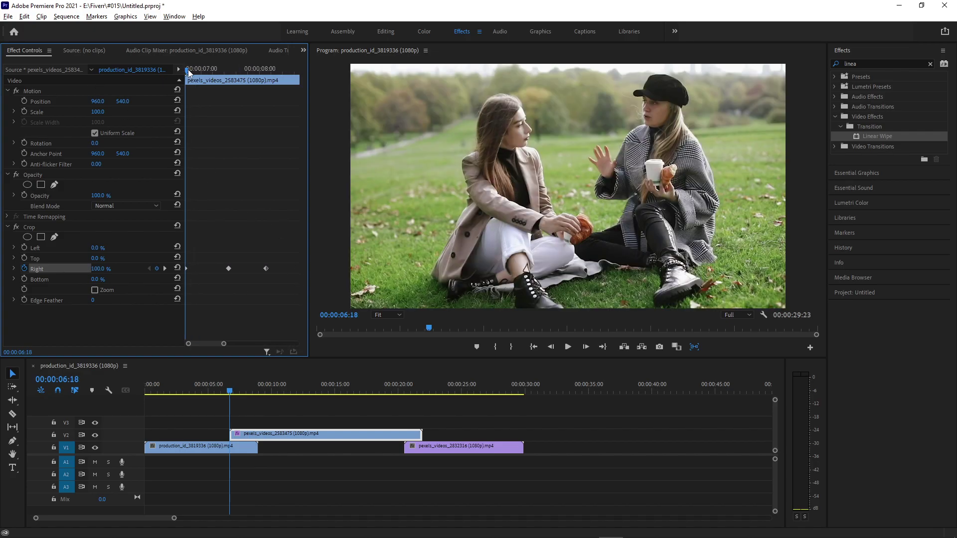
{"action": "left_click_drag", "start_coordinate": [186, 68], "coordinate": [162, 121]}
{"action": "left_click_drag", "start_coordinate": [278, 285], "coordinate": [175, 255]}
{"action": "right_click", "coordinate": [229, 270]}
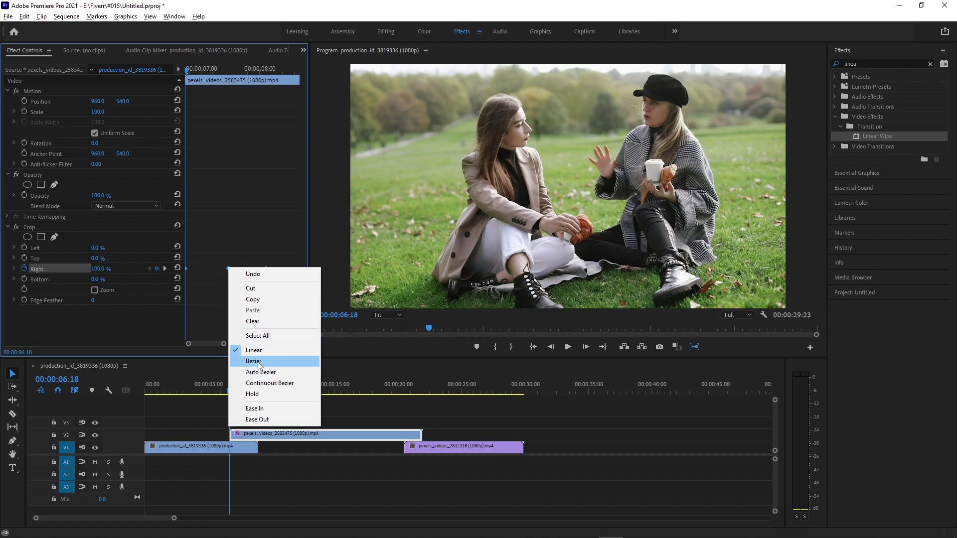
{"action": "left_click", "coordinate": [258, 394]}
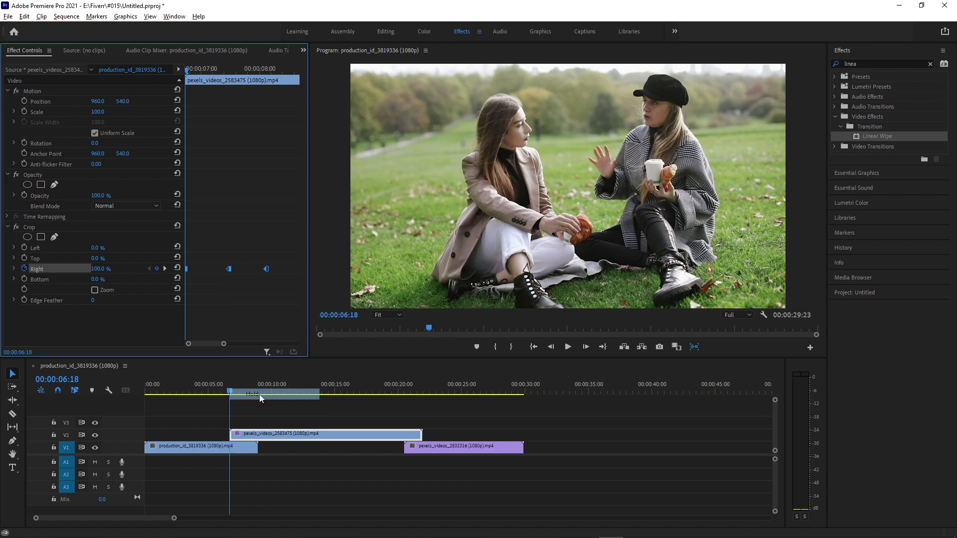
- Play back the stepped crop transition from the start of the V2 clip several times
{"action": "left_click", "coordinate": [249, 319]}
{"action": "key", "text": "space"}
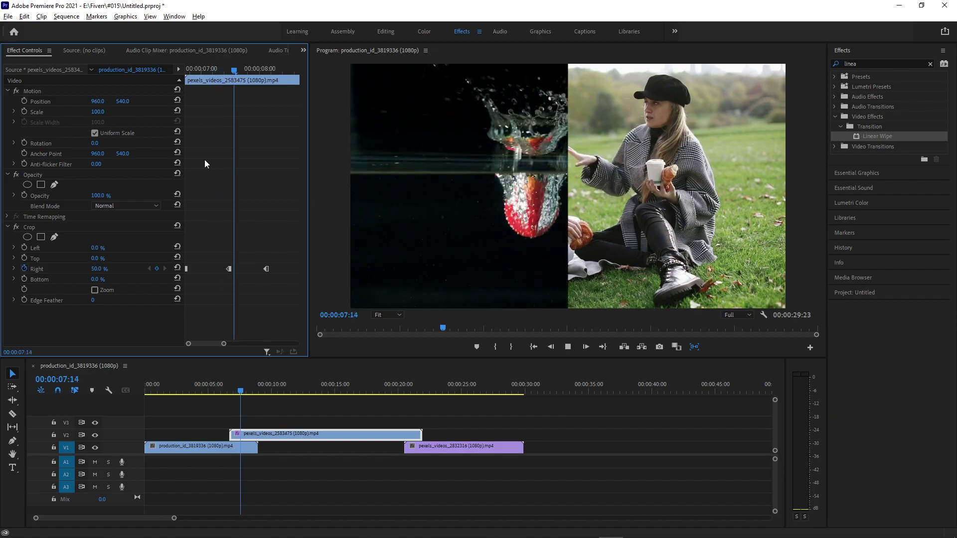
{"action": "left_click", "coordinate": [188, 68]}
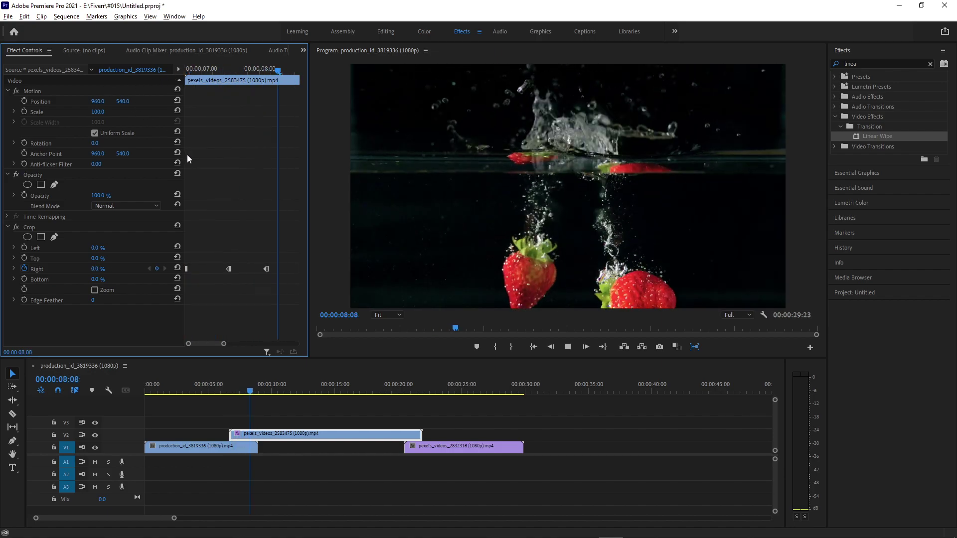
{"action": "left_click", "coordinate": [188, 68]}
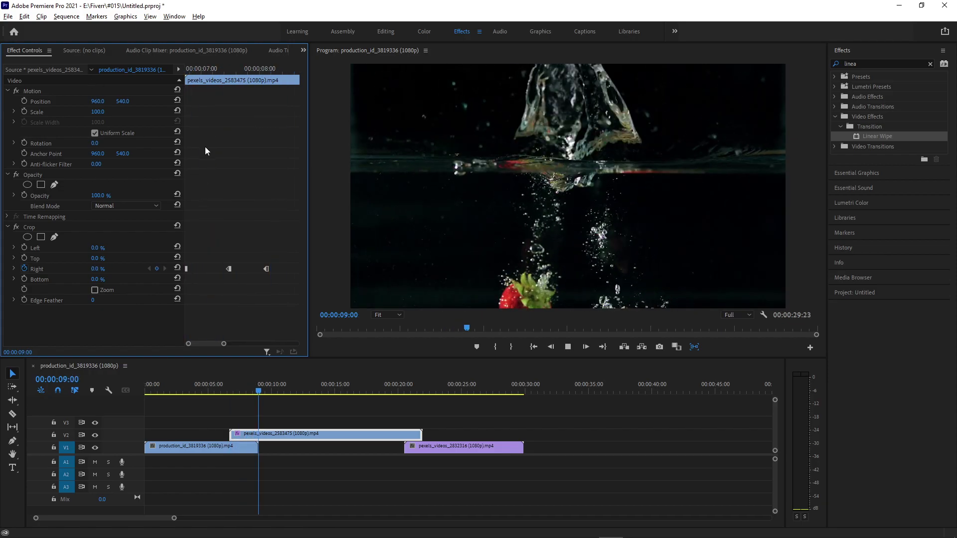
{"action": "key", "text": "space"}
{"action": "left_click", "coordinate": [189, 68]}
{"action": "key", "text": "space"}
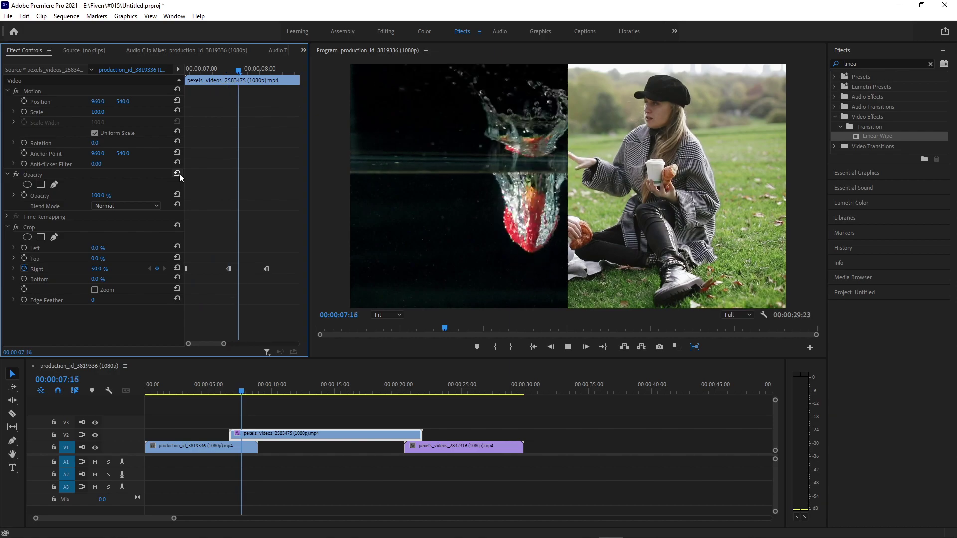
{"action": "key", "text": "space"}
{"action": "left_click", "coordinate": [185, 69]}
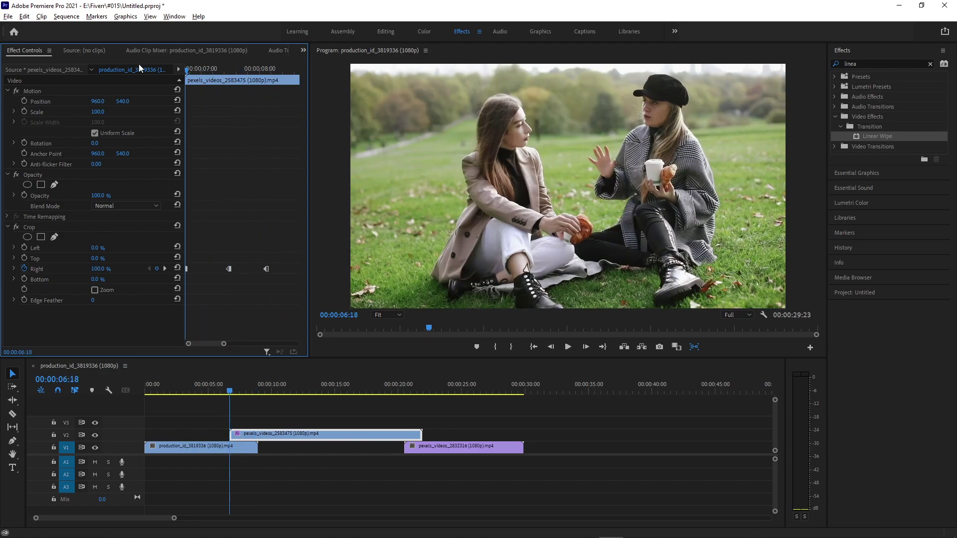
{"action": "key", "text": "space"}
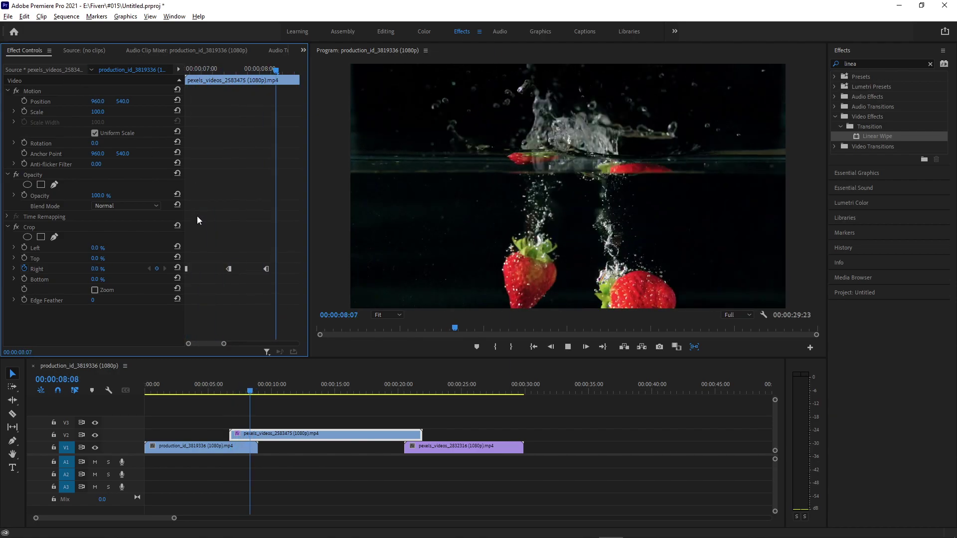
{"action": "key", "text": "space"}
- Move the 50% and 0% Right crop keyframes much closer to the first, evenly spaced, and preview the faster transition
{"action": "left_click_drag", "start_coordinate": [229, 268], "coordinate": [197, 271]}
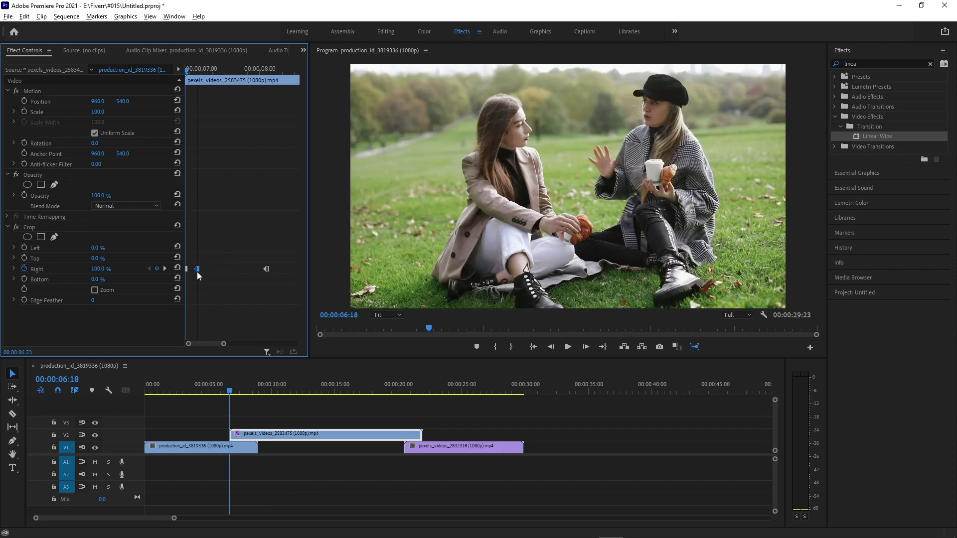
{"action": "left_click_drag", "start_coordinate": [266, 269], "coordinate": [207, 273]}
{"action": "key", "text": "space"}
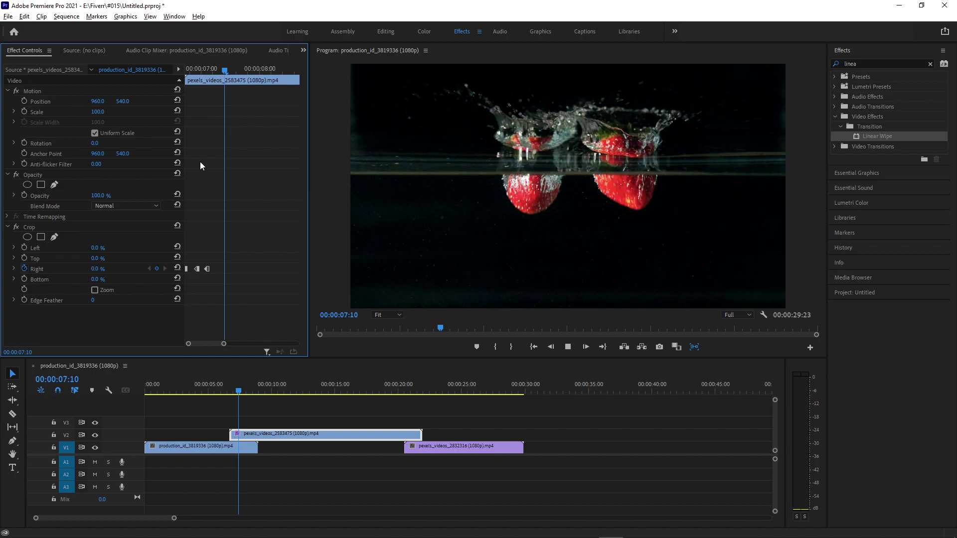
{"action": "key", "text": "space"}
{"action": "key", "text": "space"}
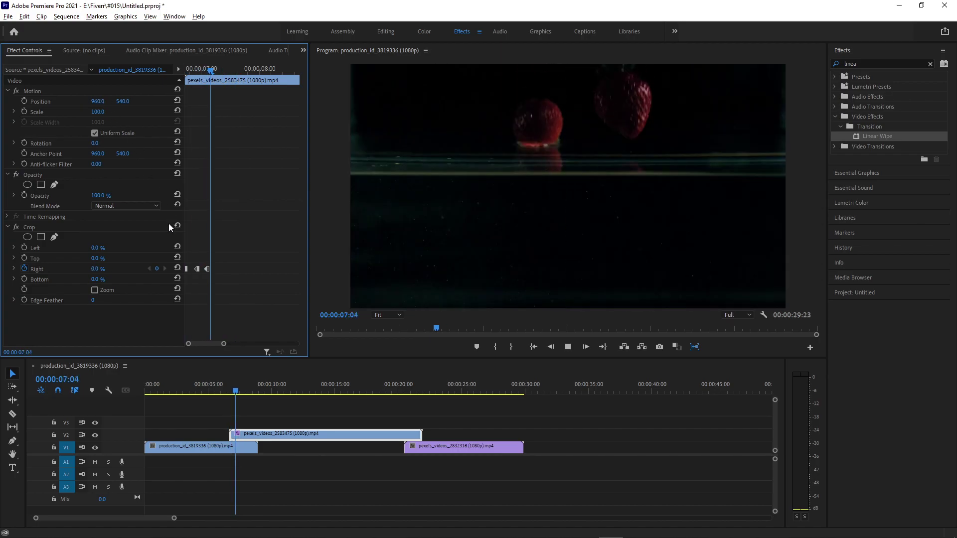
{"action": "left_click_drag", "start_coordinate": [207, 268], "coordinate": [215, 269]}
{"action": "left_click", "coordinate": [210, 270]}
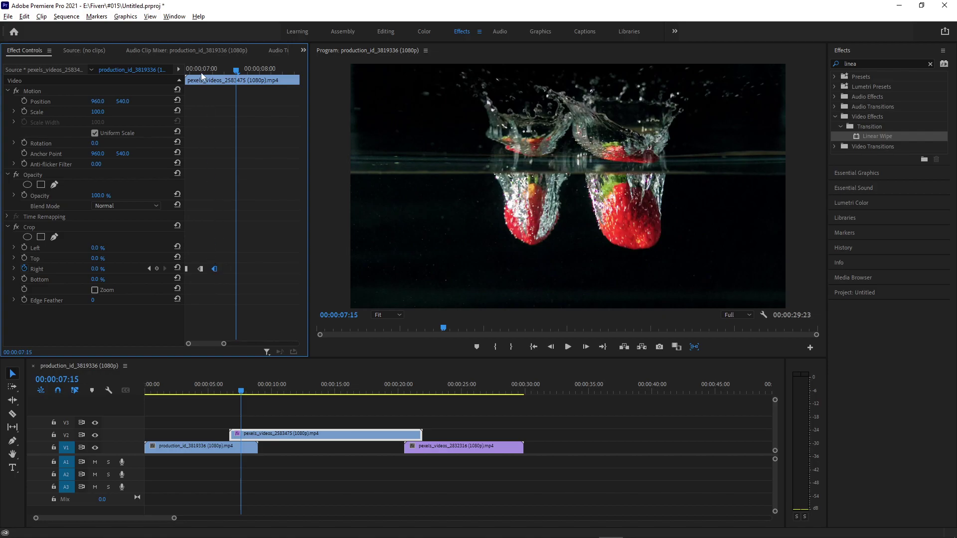
- Replay the three-keyframe stepped crop transition from the start of the V2 clip
{"action": "left_click_drag", "start_coordinate": [201, 73], "coordinate": [124, 100]}
{"action": "key", "text": "space"}
{"action": "key", "text": "space"}
{"action": "left_click_drag", "start_coordinate": [194, 73], "coordinate": [148, 74]}
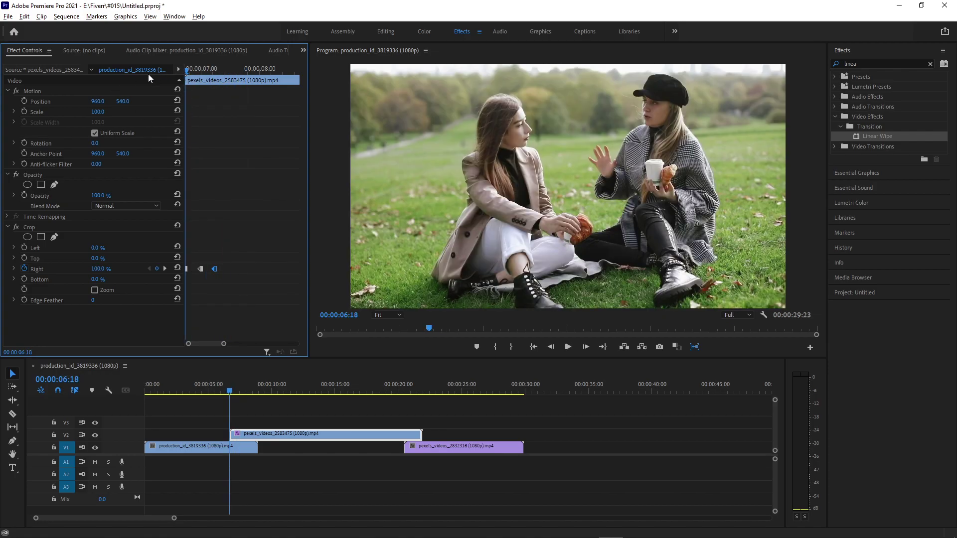
{"action": "key", "text": "space"}
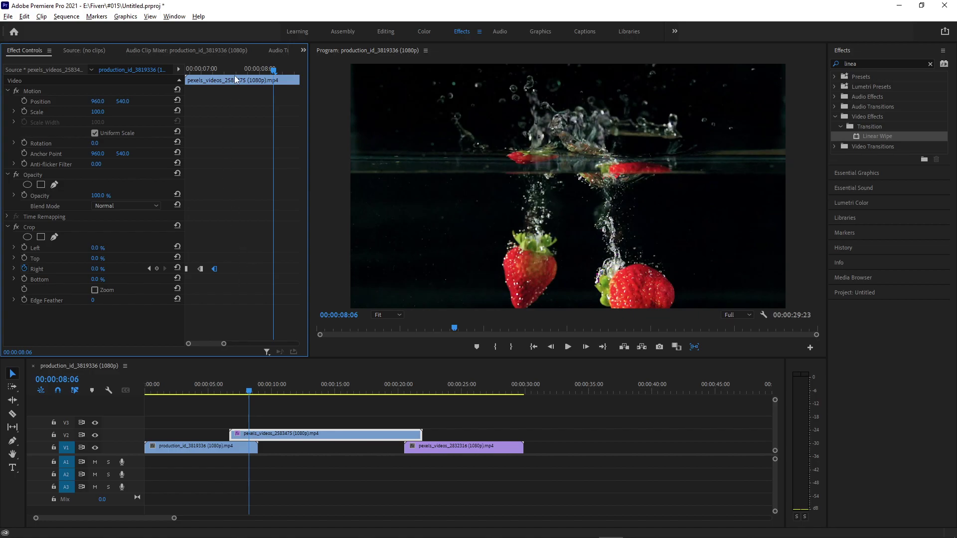
- Remove the 50% and 0% Right crop keyframes and add a 75% Right keyframe at 00:00:06:21
{"action": "key", "text": "Up"}
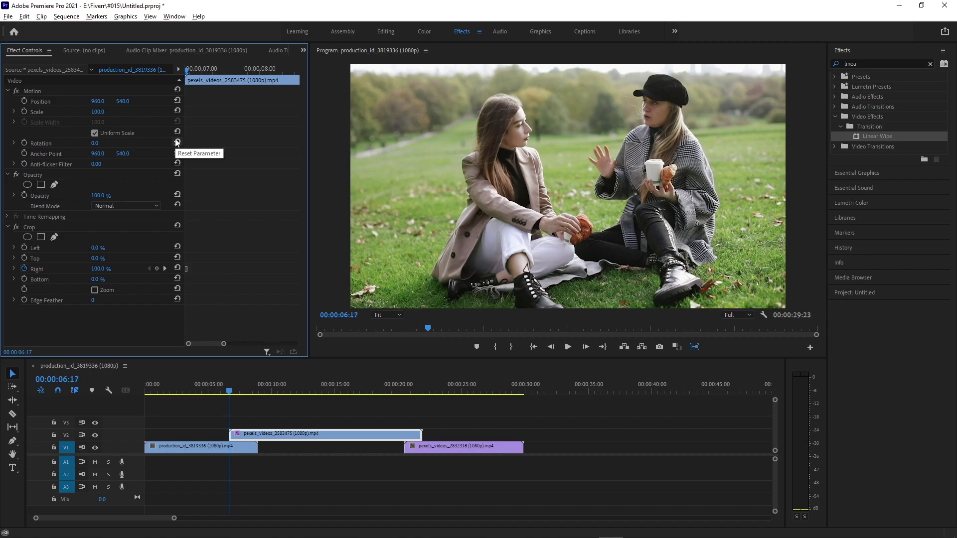
{"action": "key", "text": "Right"}
{"action": "key", "text": "Right"}
{"action": "key", "text": "Right"}
{"action": "key", "text": "Right"}
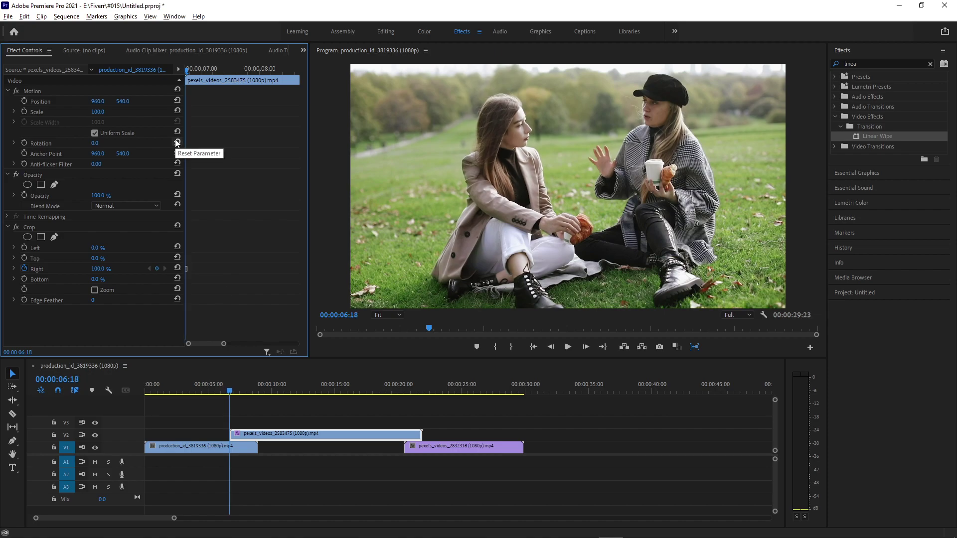
{"action": "left_click", "coordinate": [104, 268]}
{"action": "type", "text": "75"}
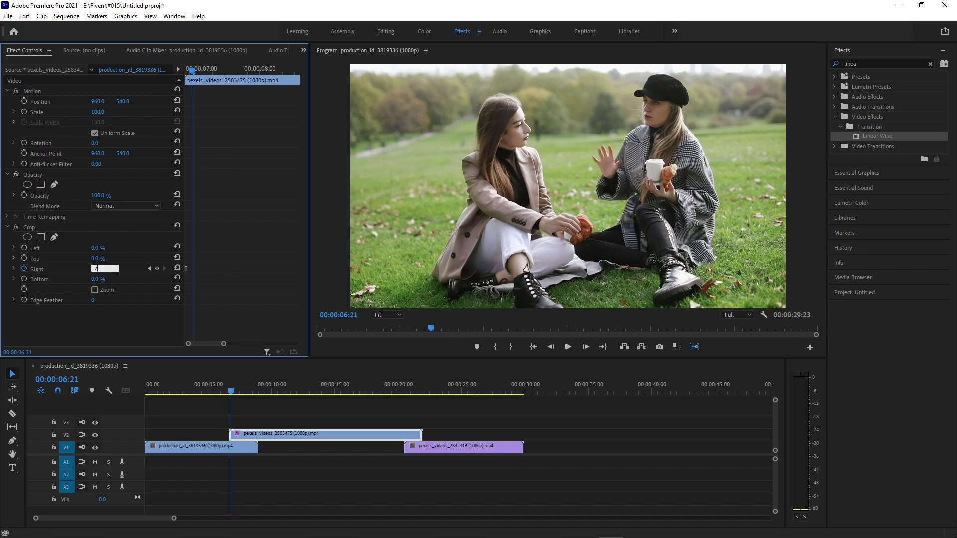
{"action": "key", "text": "Return"}
- Add a Right crop keyframe of 50% at 00:00:06:23
{"action": "key", "text": "Right"}
{"action": "key", "text": "Right"}
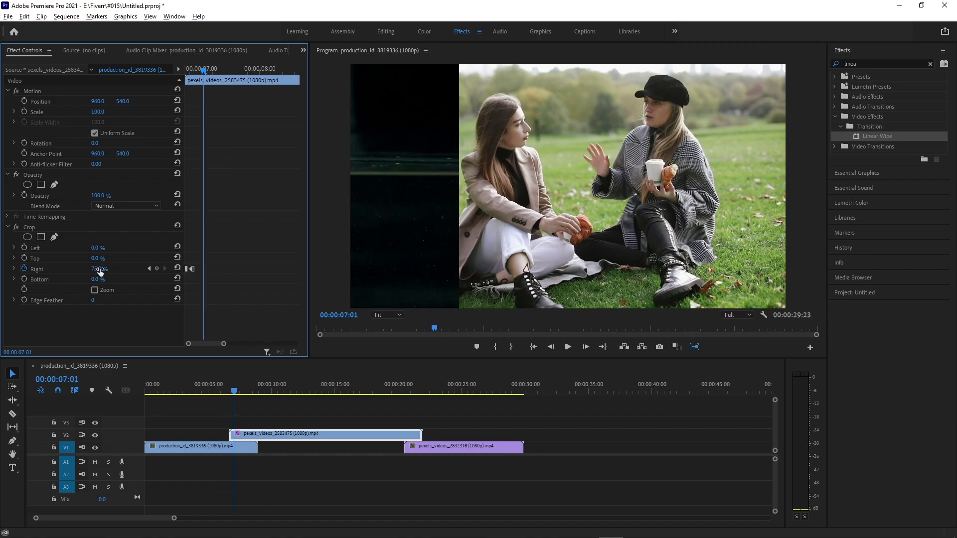
{"action": "left_click", "coordinate": [104, 268]}
{"action": "type", "text": "50"}
{"action": "key", "text": "Return"}
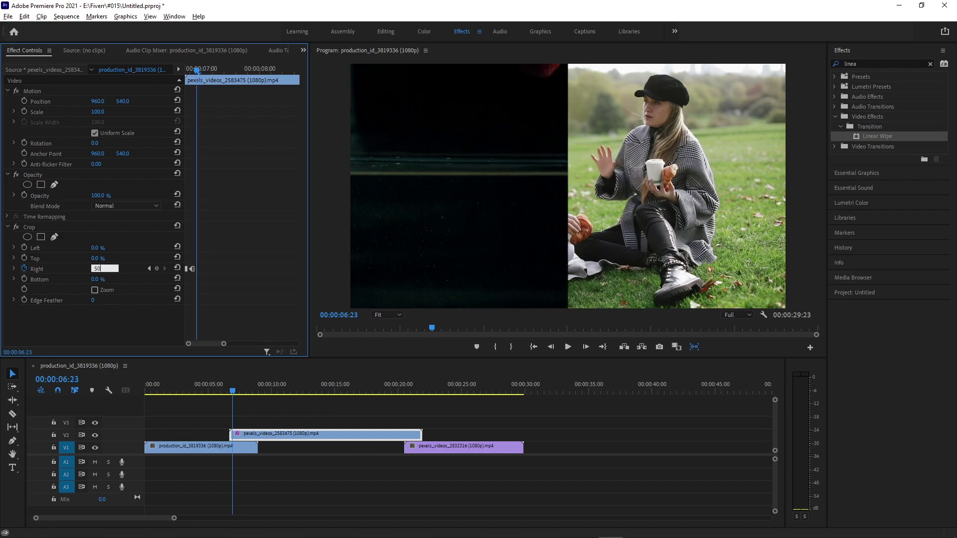
- Add a Right crop keyframe of 25% at 00:00:07:02
{"action": "key", "text": "Right"}
{"action": "key", "text": "Right"}
{"action": "key", "text": "Right"}
{"action": "key", "text": "Right"}
{"action": "left_click", "coordinate": [101, 270]}
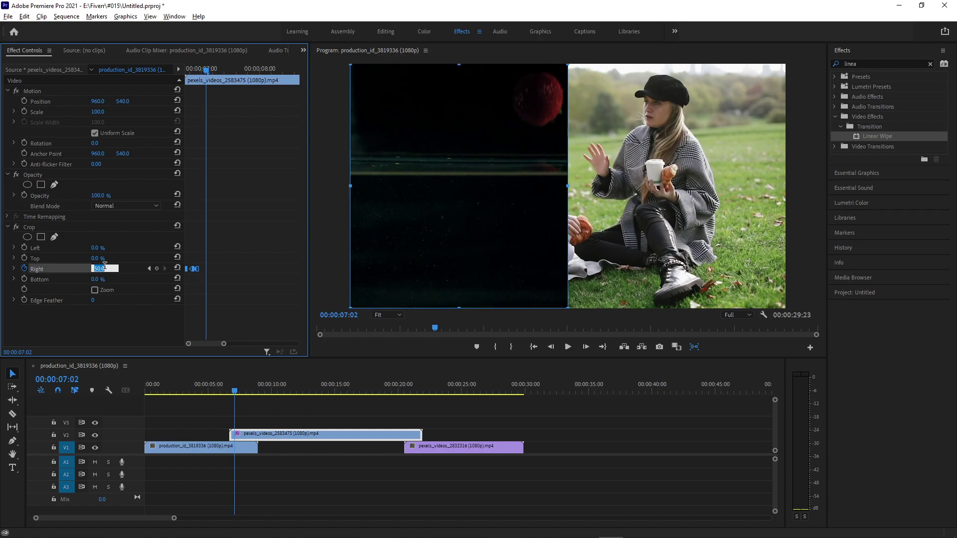
{"action": "type", "text": "25"}
{"action": "key", "text": "Return"}
- Advance four frames to 00:00:07:06 and add a Right crop keyframe of 0%
{"action": "key", "text": "Right"}
{"action": "key", "text": "Right"}
{"action": "key", "text": "Right"}
{"action": "key", "text": "Right"}
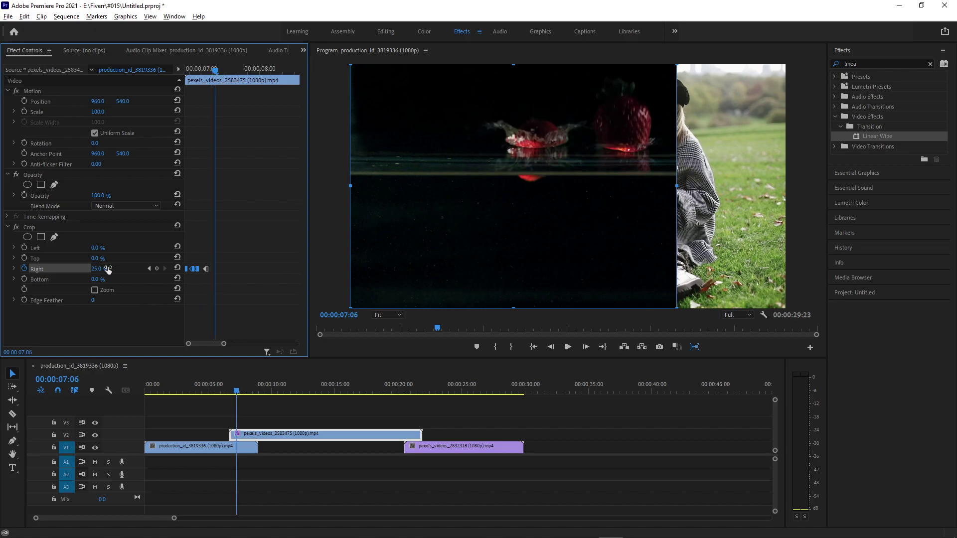
{"action": "left_click", "coordinate": [101, 269]}
{"action": "type", "text": "0"}
{"action": "key", "text": "Return"}
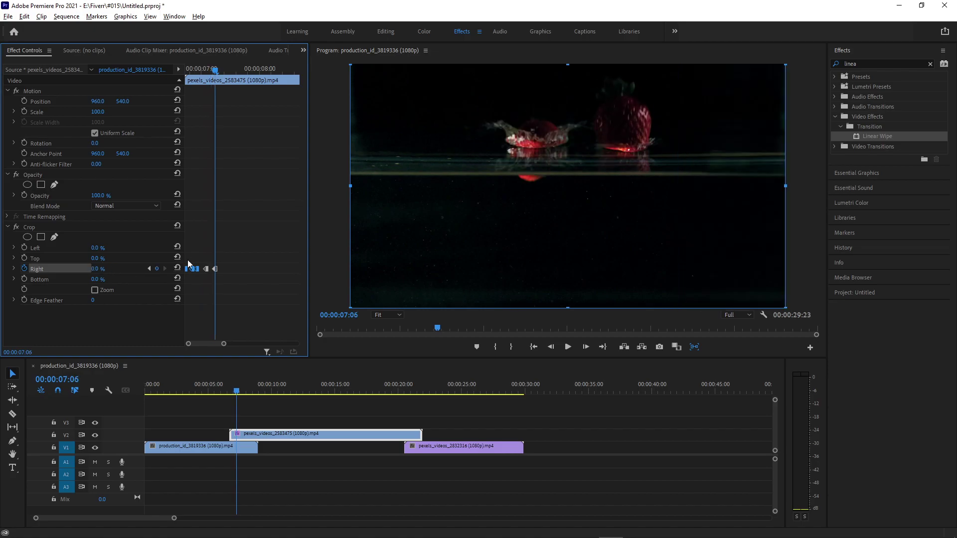
- Space the five Right crop keyframes evenly and preview the transition from the start of the V2 clip
{"action": "left_click_drag", "start_coordinate": [206, 269], "coordinate": [199, 270]}
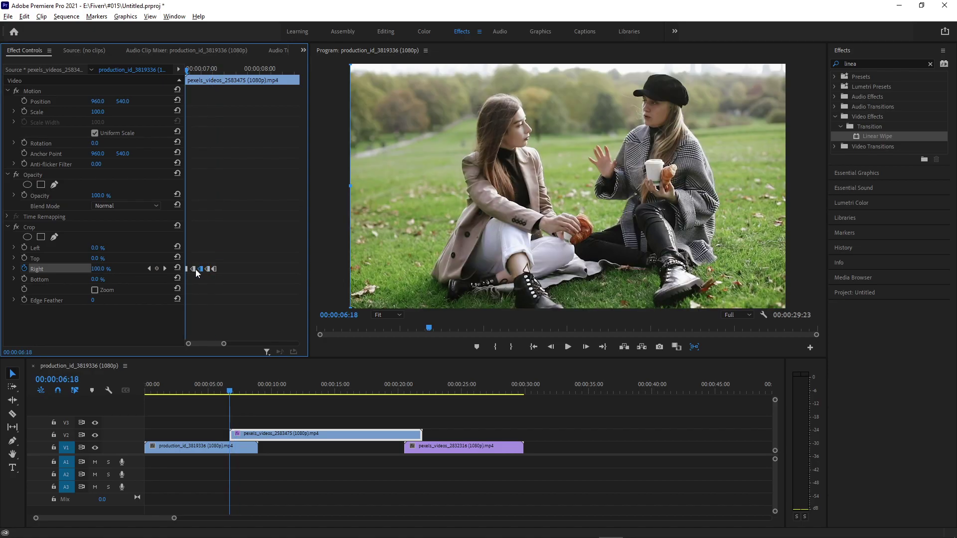
{"action": "key", "text": "space"}
{"action": "key", "text": "space"}
{"action": "left_click_drag", "start_coordinate": [213, 71], "coordinate": [150, 73]}
{"action": "key", "text": "space"}
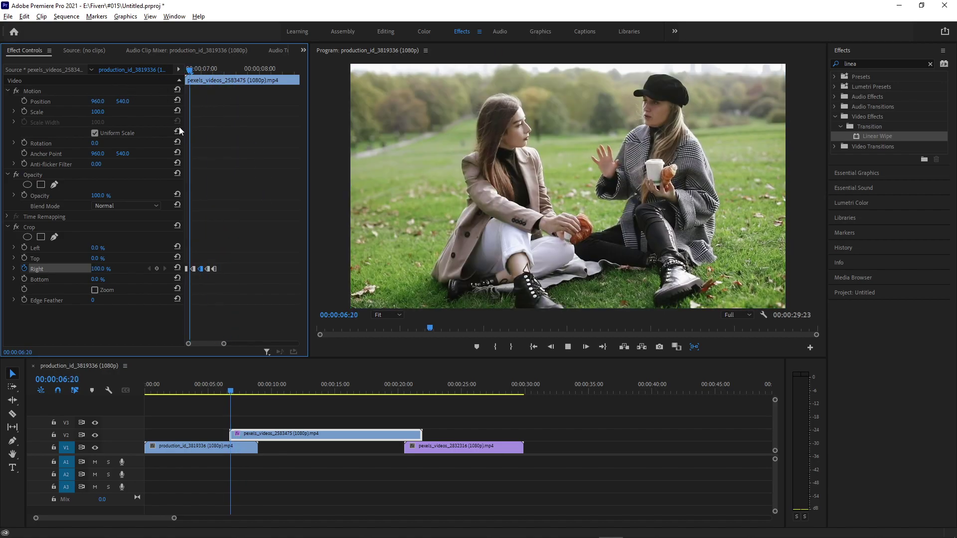
- Fine-tune the spacing of the Right crop keyframes, with the 0% keyframe slightly farther out
{"action": "left_click", "coordinate": [208, 269]}
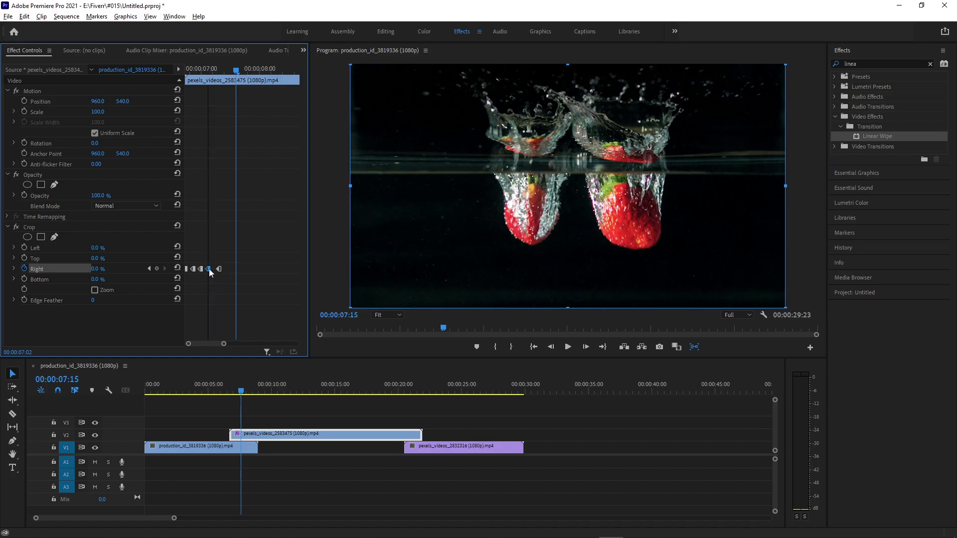
{"action": "left_click", "coordinate": [200, 269]}
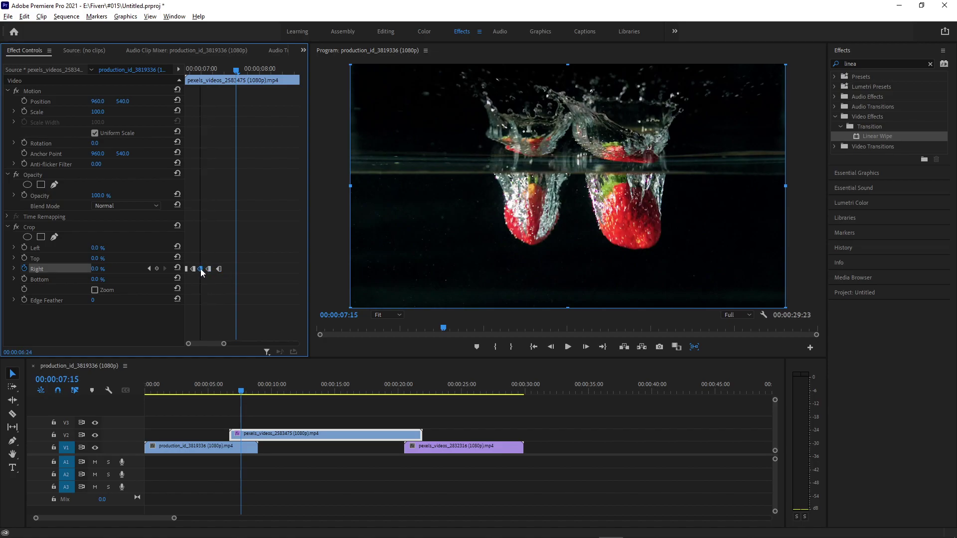
{"action": "left_click", "coordinate": [193, 269]}
{"action": "left_click", "coordinate": [150, 50]}
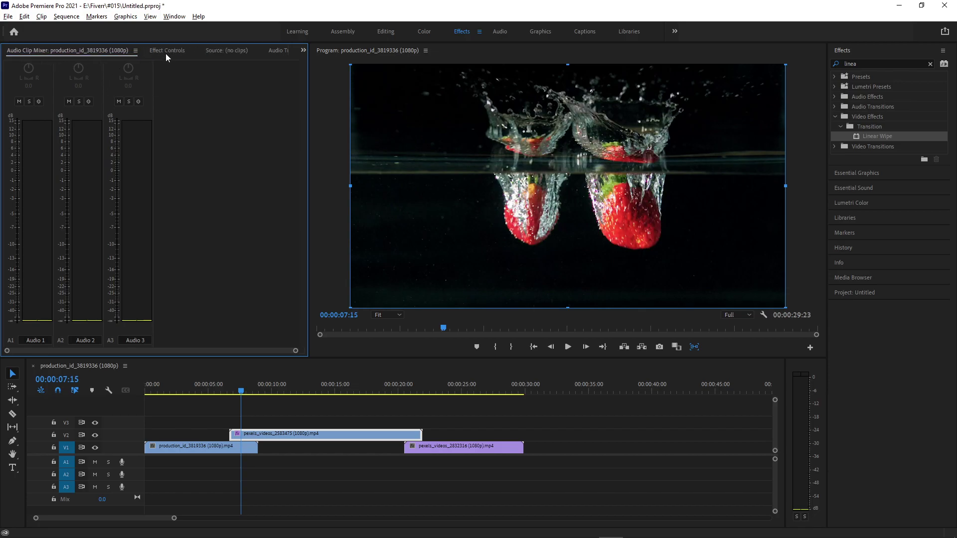
{"action": "left_click", "coordinate": [167, 50]}
- Play back the five-keyframe stepped crop transition from the start of the V2 clip twice
{"action": "left_click_drag", "start_coordinate": [210, 70], "coordinate": [92, 79]}
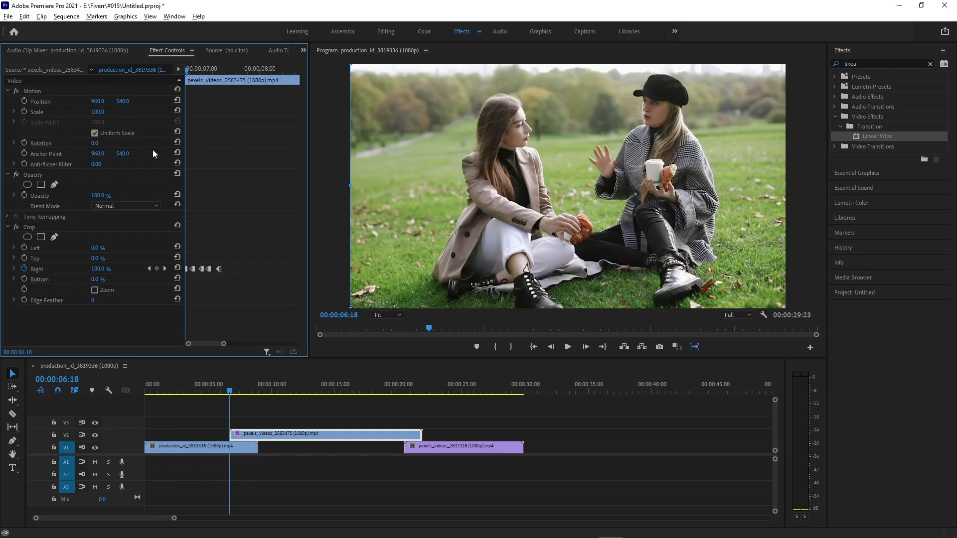
{"action": "key", "text": "space"}
{"action": "key", "text": "space"}
{"action": "left_click_drag", "start_coordinate": [211, 70], "coordinate": [90, 88]}
{"action": "key", "text": "space"}
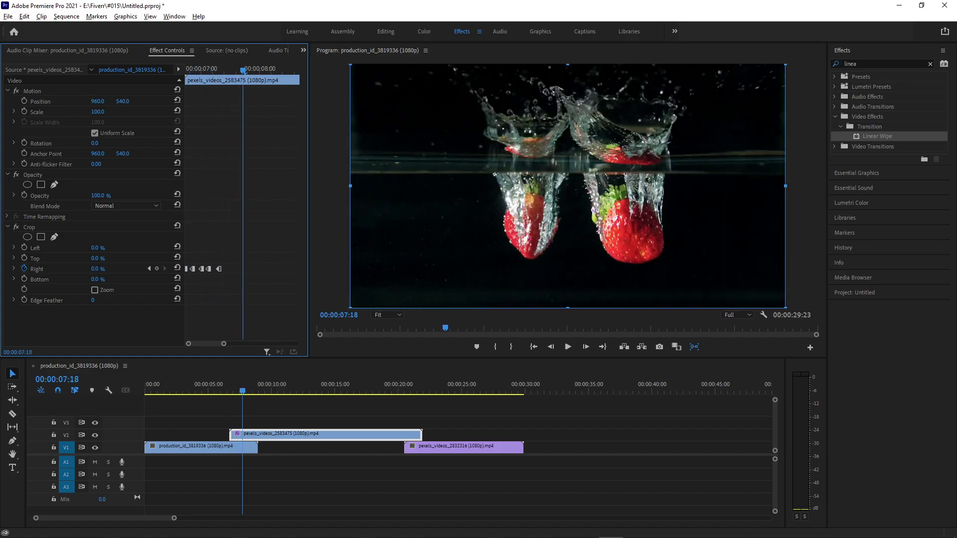
- Delete every Right crop keyframe except the first 100% one and place the playhead at 00:00:06:18
{"action": "left_click_drag", "start_coordinate": [260, 341], "coordinate": [254, 340]}
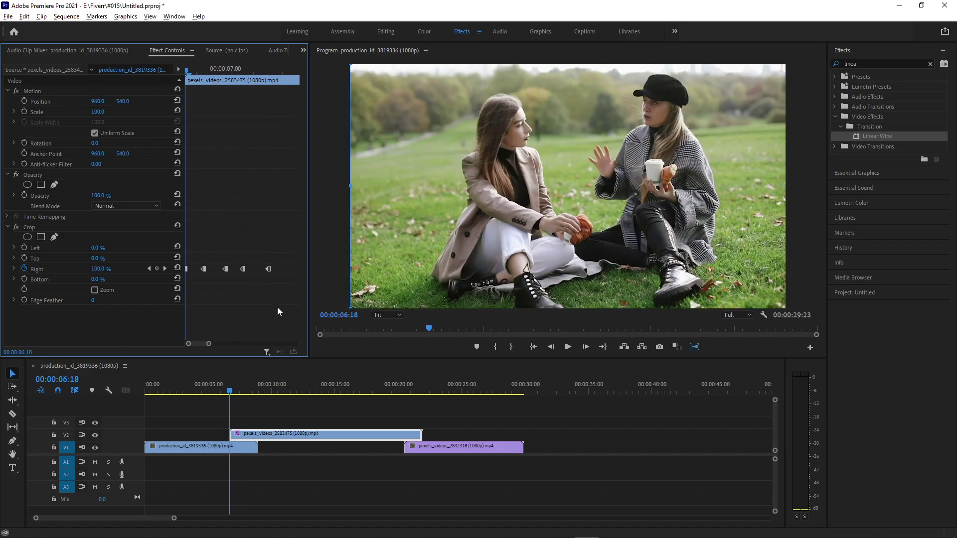
{"action": "left_click_drag", "start_coordinate": [278, 302], "coordinate": [196, 254]}
{"action": "key", "text": "Delete"}
{"action": "key", "text": "Left"}
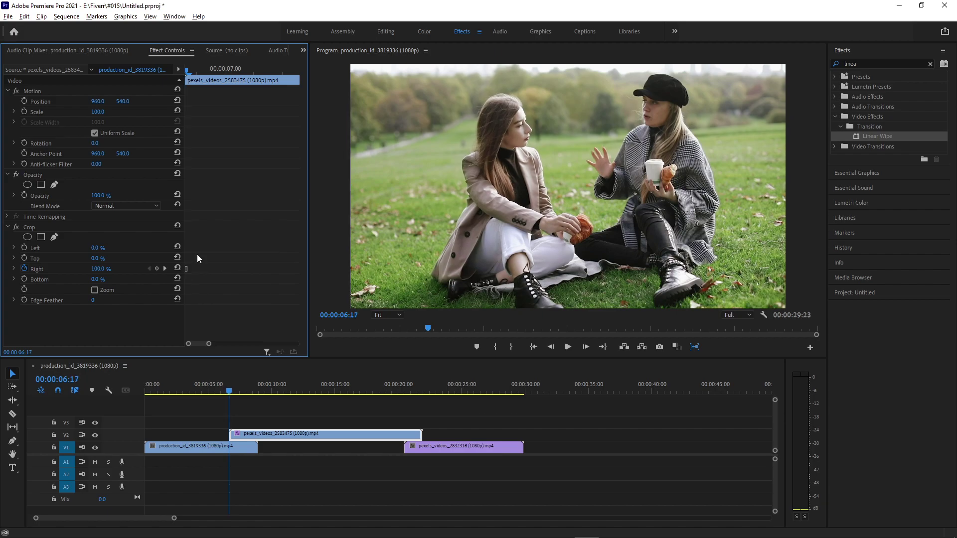
{"action": "key", "text": "Right"}
{"action": "key", "text": "Left"}
{"action": "key", "text": "Right"}
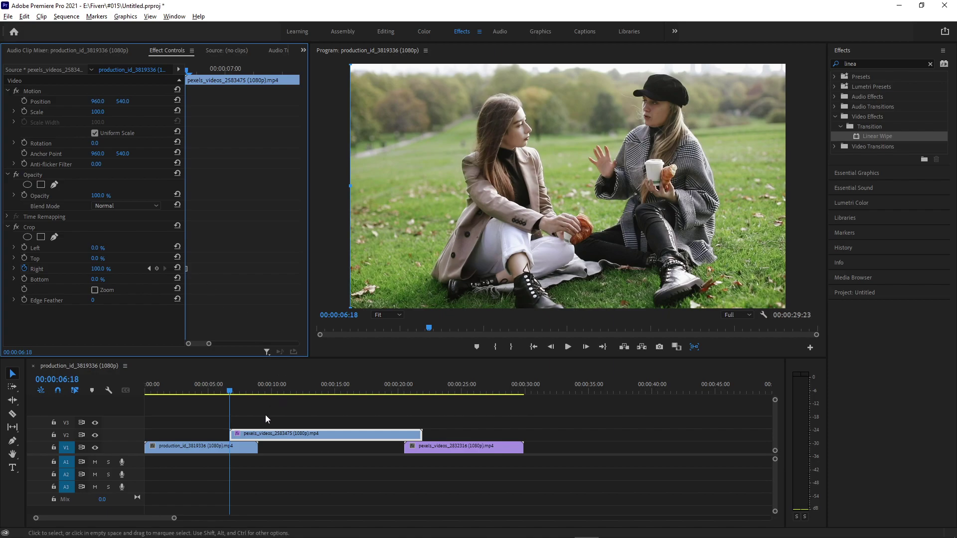